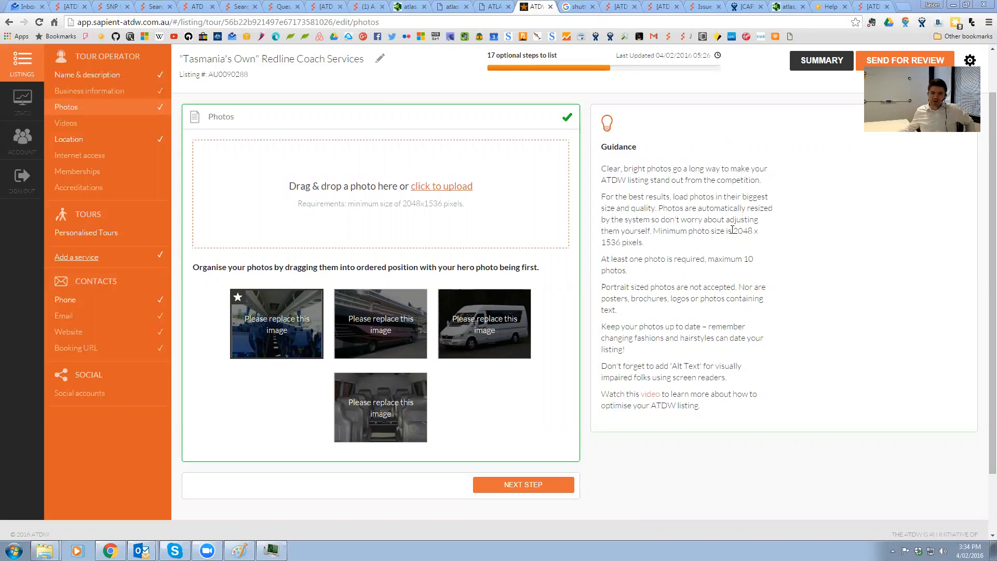
Highlight the minimum photo size requirement shown on the listing page
{"action": "left_click_drag", "start_coordinate": [733, 231], "coordinate": [755, 239]}
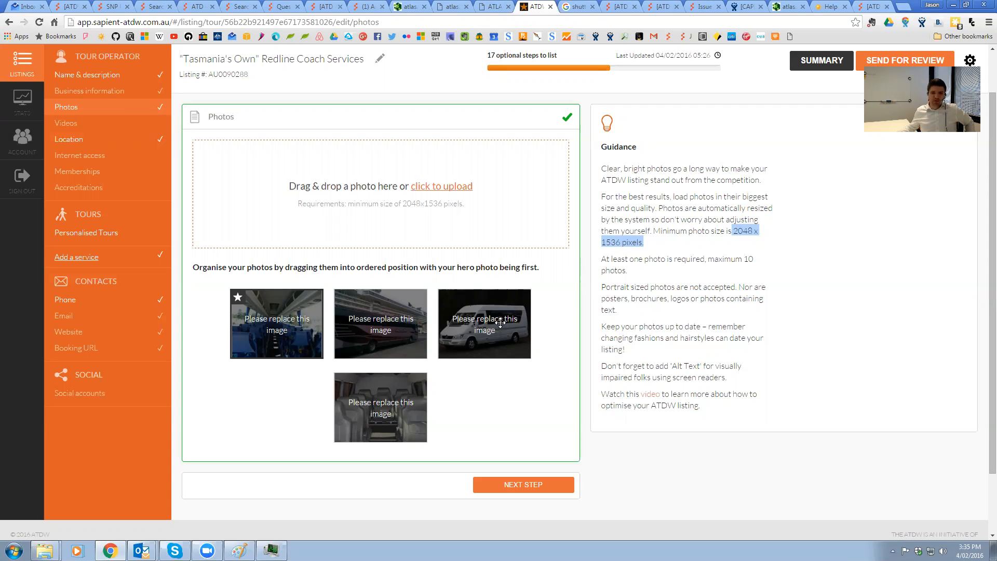
{"action": "left_click", "coordinate": [644, 243]}
{"action": "left_click_drag", "start_coordinate": [645, 242], "coordinate": [733, 230]}
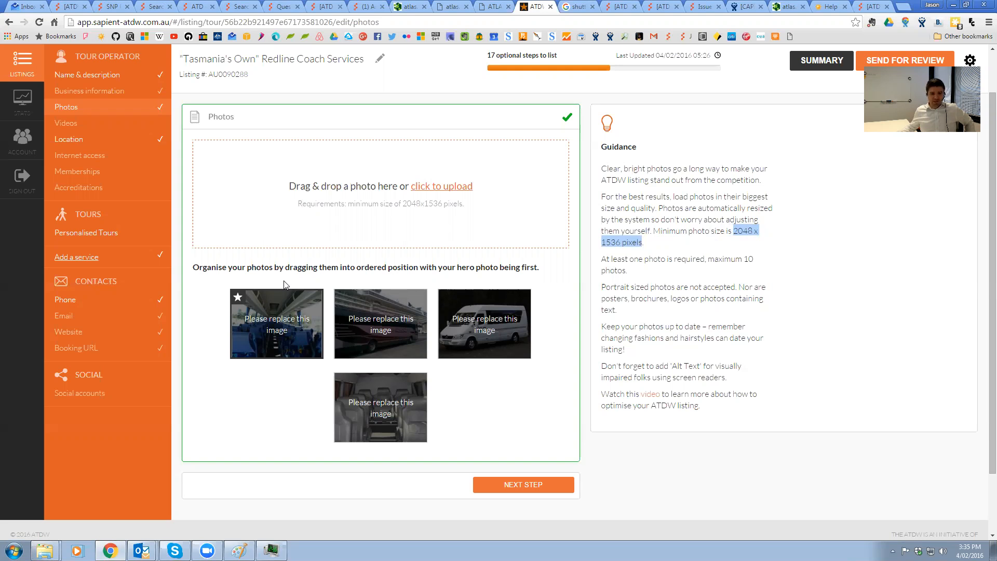
Delete the coach interior photo from the listing, leaving three photos
{"action": "left_click", "coordinate": [275, 323]}
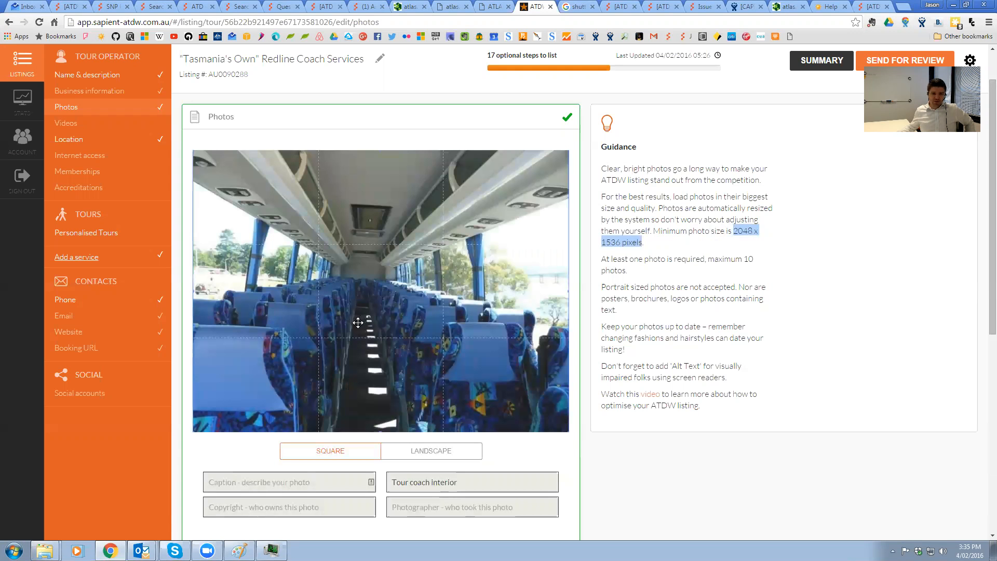
{"action": "scroll", "coordinate": [338, 383], "scroll_direction": "down", "scroll_amount": 1}
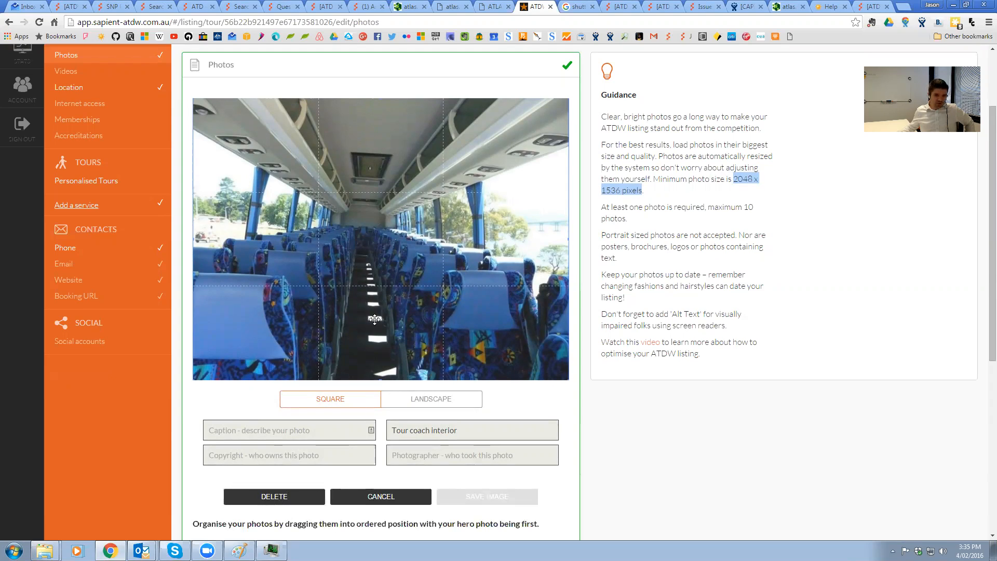
{"action": "left_click", "coordinate": [389, 499]}
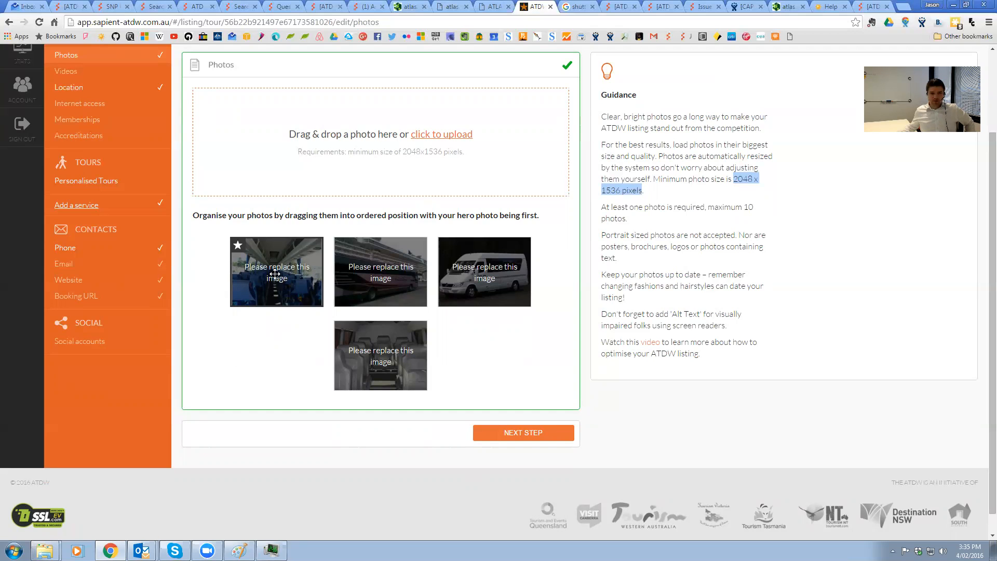
{"action": "left_click", "coordinate": [274, 275]}
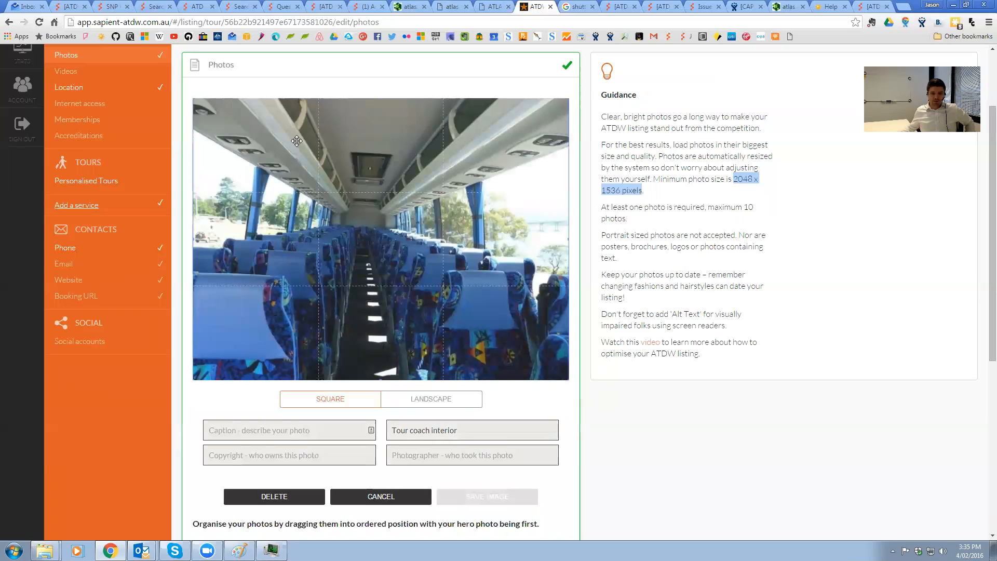
{"action": "left_click", "coordinate": [274, 496]}
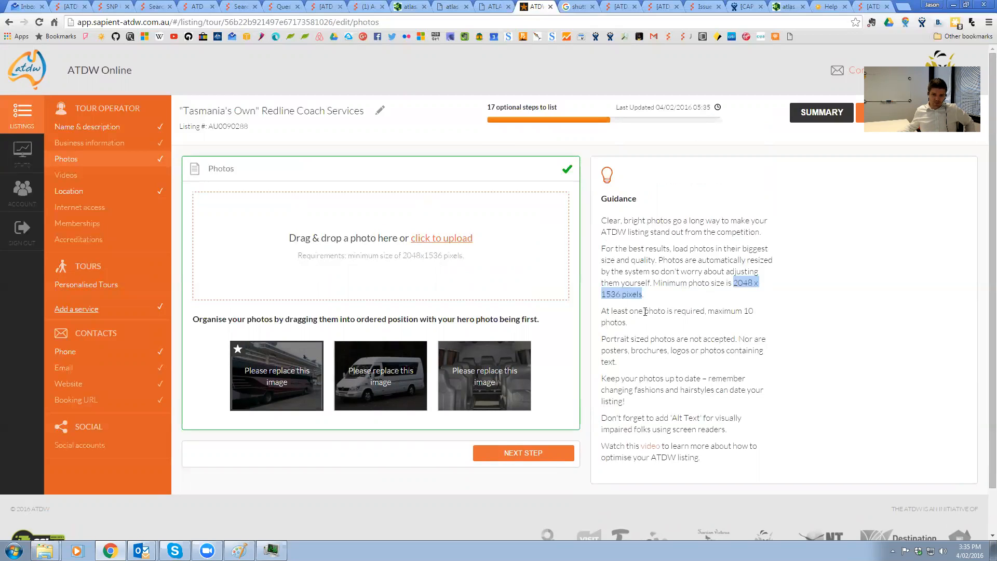
Upload ShuttleBus.jpg from the computer into the photo editor
{"action": "left_click", "coordinate": [452, 240]}
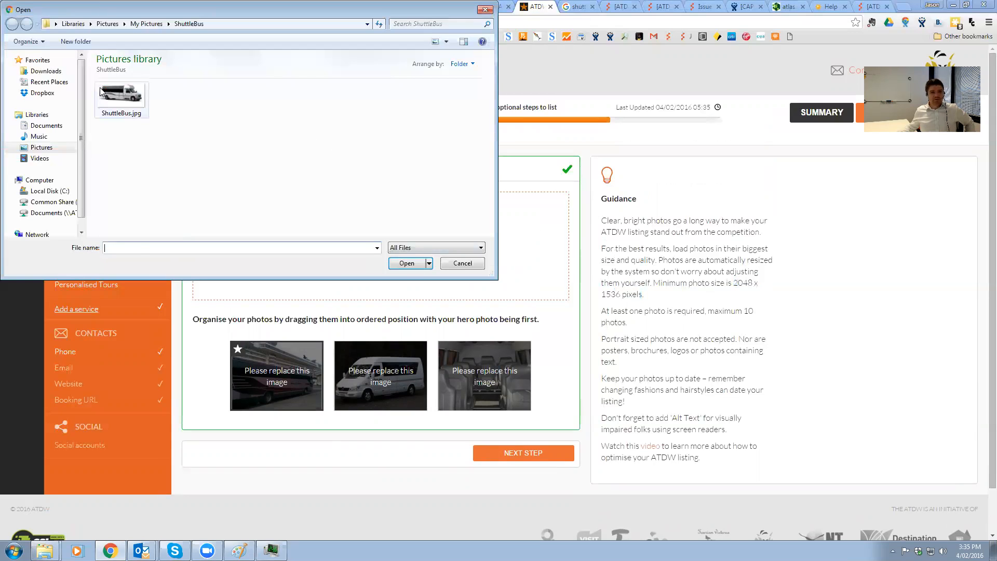
{"action": "left_click", "coordinate": [121, 97]}
{"action": "left_click", "coordinate": [407, 263]}
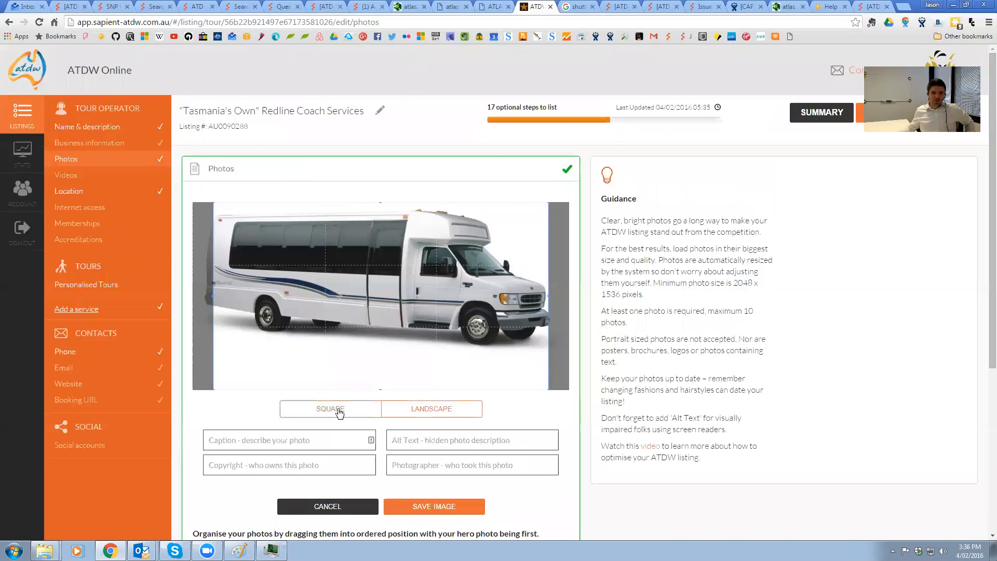
Compare square and landscape crops of the shuttle bus photo, settling on square
{"action": "left_click", "coordinate": [336, 410]}
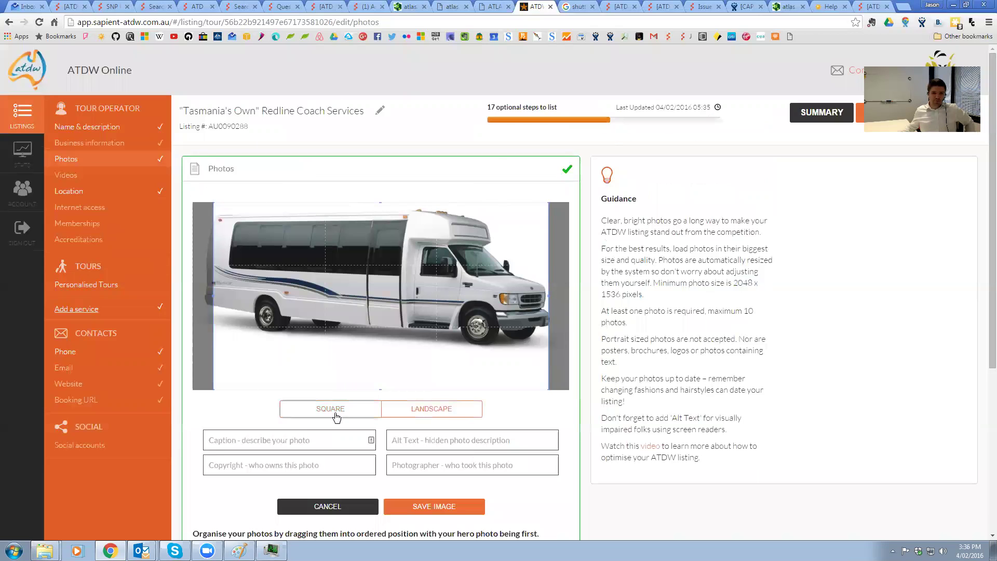
{"action": "left_click", "coordinate": [431, 409]}
{"action": "left_click", "coordinate": [336, 411]}
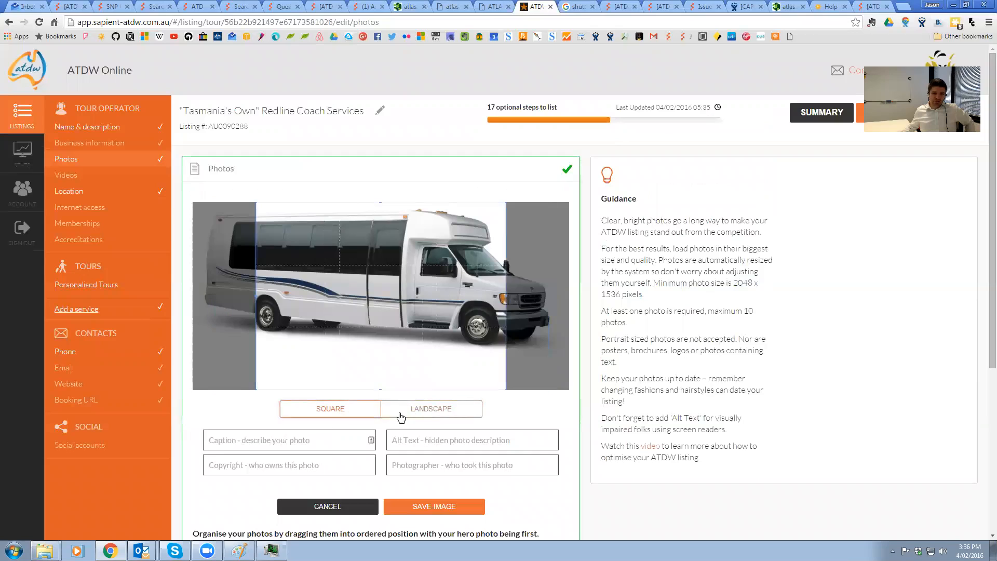
{"action": "left_click", "coordinate": [428, 415]}
{"action": "left_click", "coordinate": [337, 417]}
{"action": "left_click", "coordinate": [432, 408]}
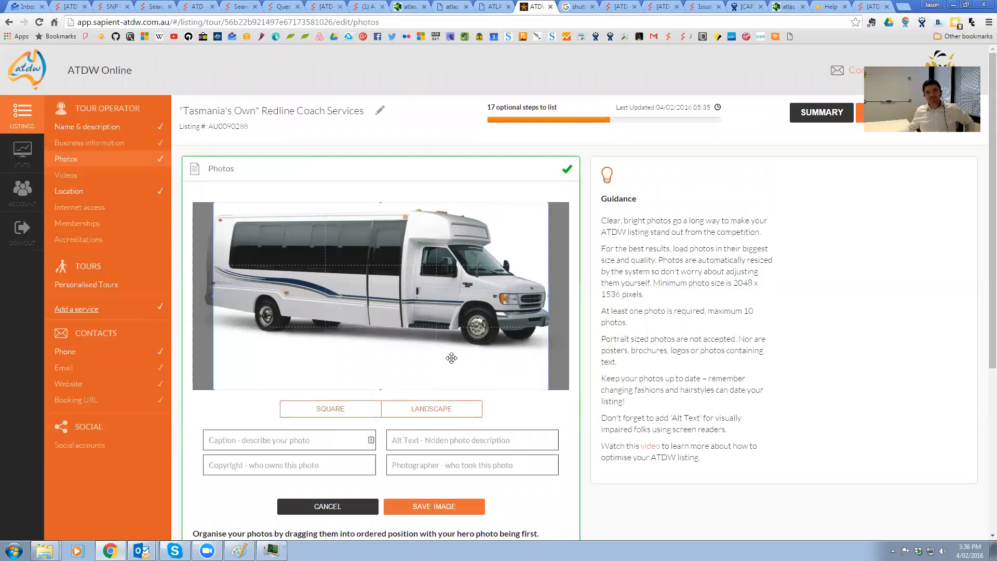
{"action": "left_click", "coordinate": [355, 411]}
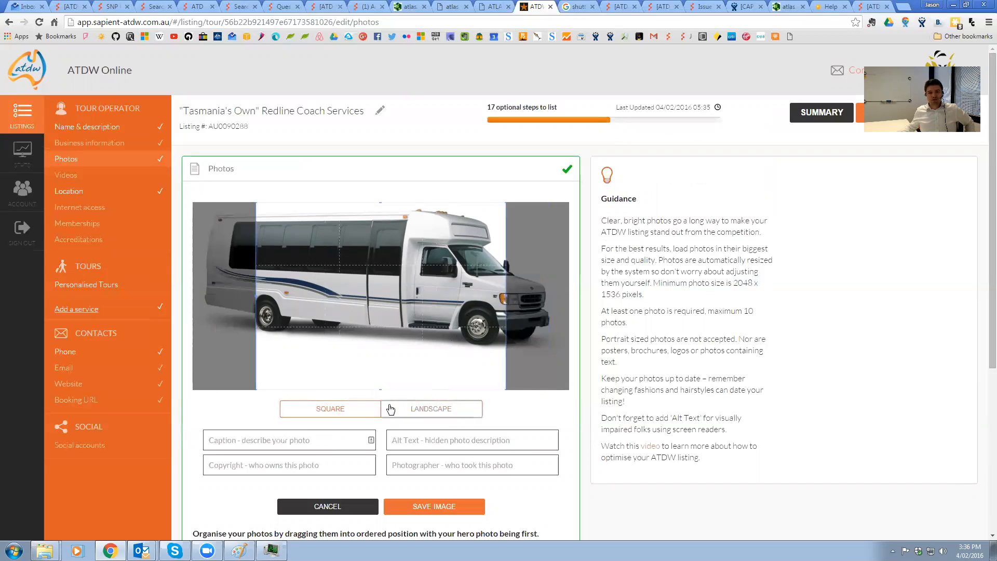
{"action": "left_click", "coordinate": [420, 410]}
{"action": "left_click", "coordinate": [356, 412]}
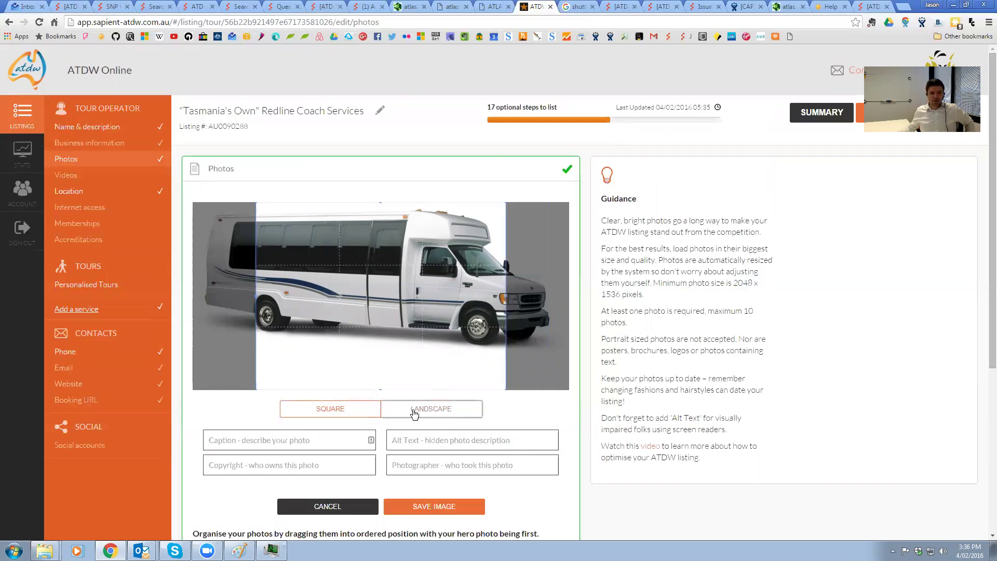
{"action": "left_click", "coordinate": [417, 413]}
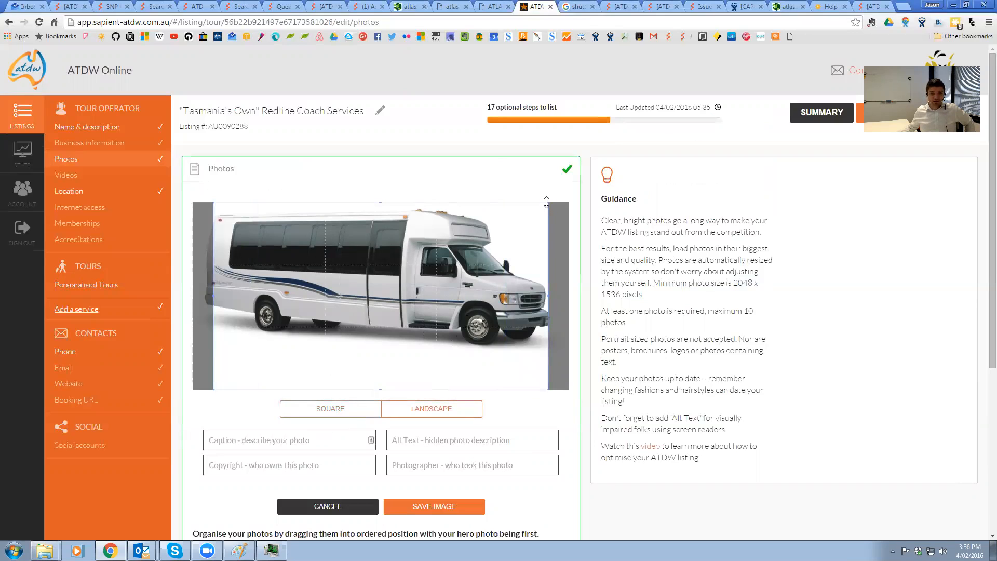
{"action": "left_click", "coordinate": [351, 413]}
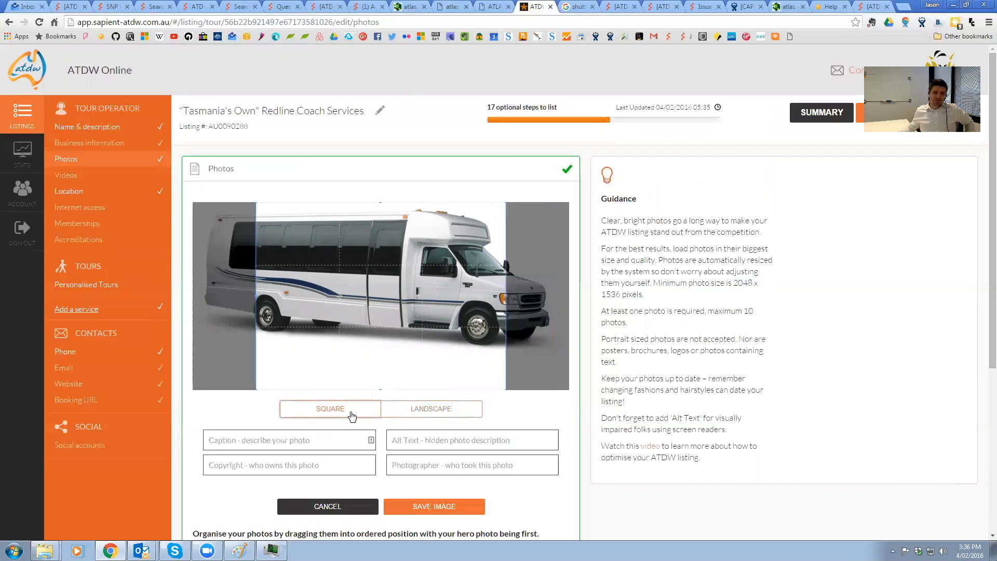
{"action": "left_click", "coordinate": [428, 409]}
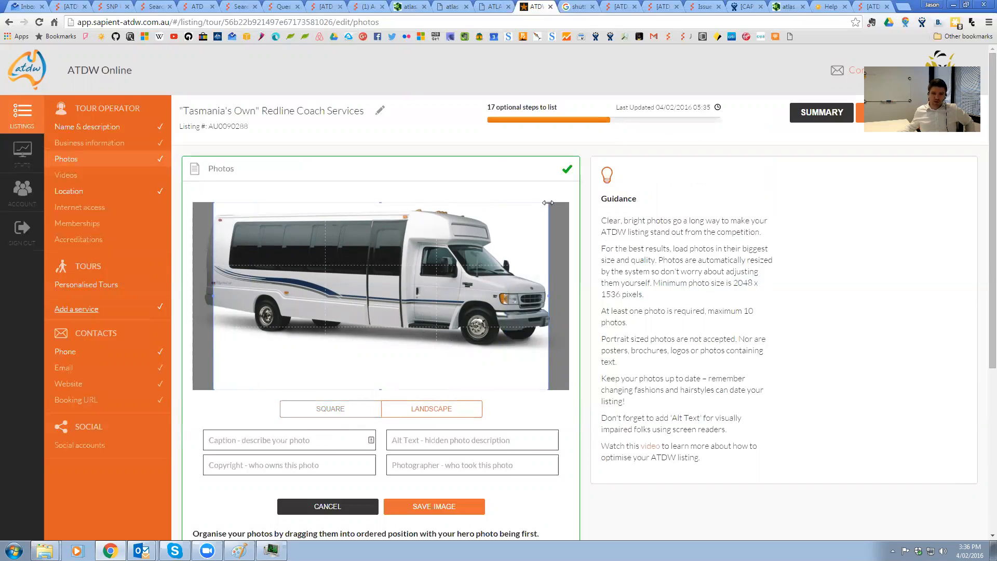
{"action": "left_click", "coordinate": [343, 408]}
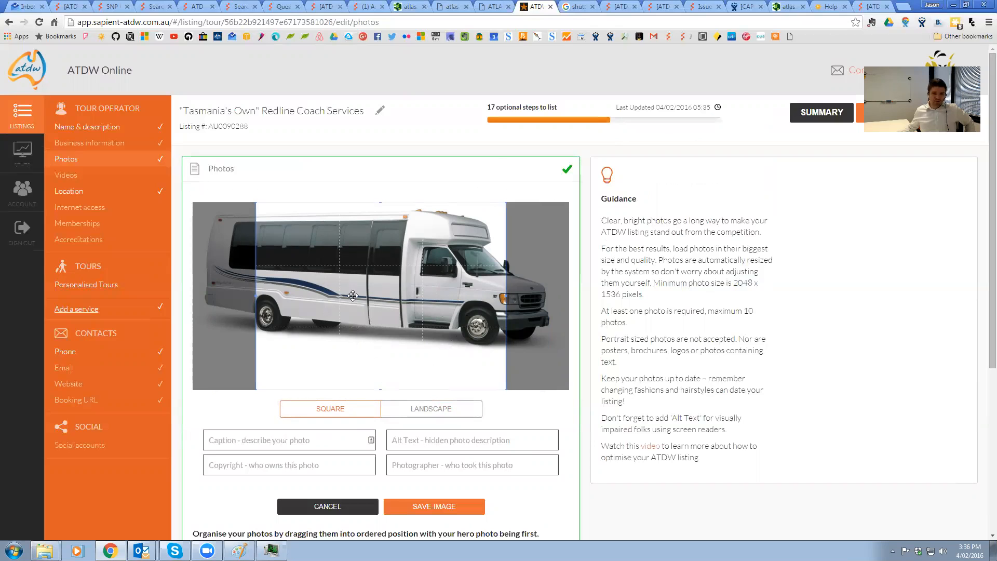
Shrink and reposition the square crop over the front of the bus
{"action": "left_click_drag", "start_coordinate": [353, 296], "coordinate": [407, 298]}
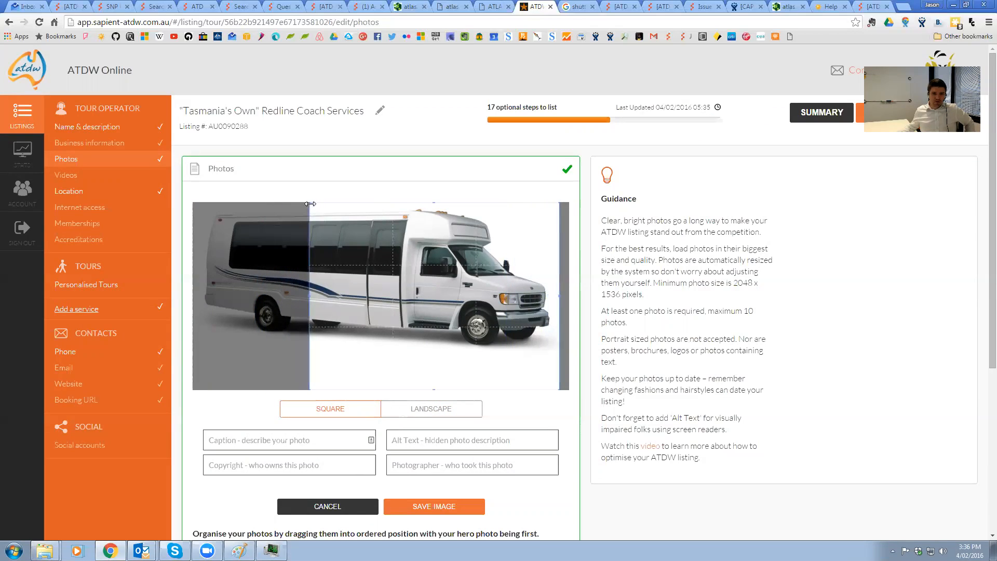
{"action": "left_click_drag", "start_coordinate": [308, 203], "coordinate": [360, 234]}
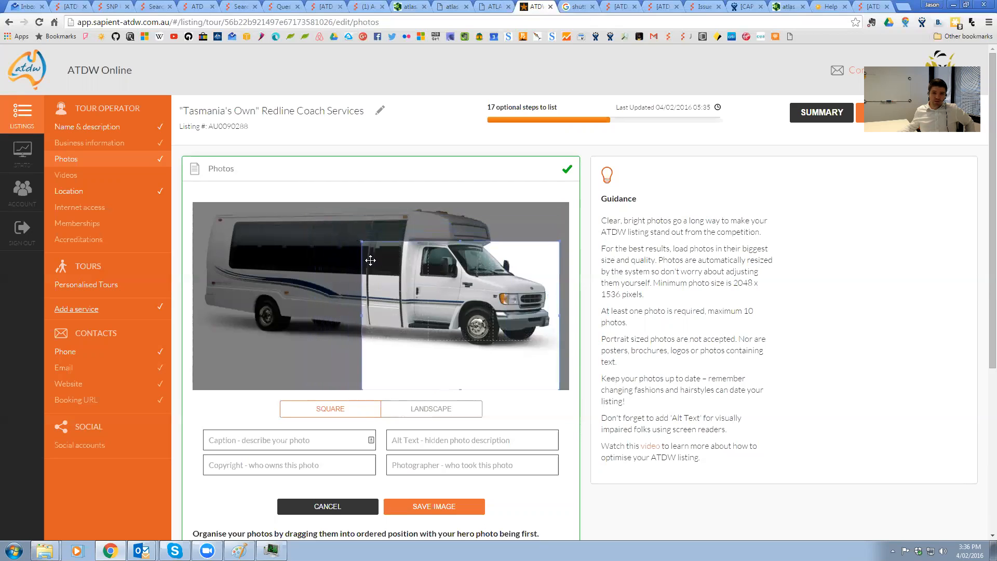
{"action": "left_click_drag", "start_coordinate": [414, 308], "coordinate": [411, 292]}
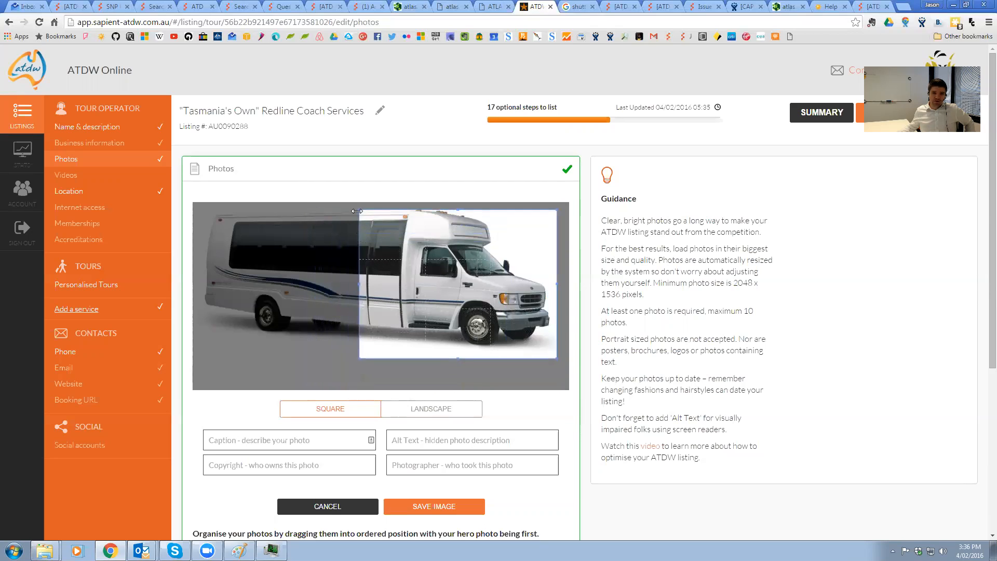
{"action": "left_click_drag", "start_coordinate": [357, 211], "coordinate": [366, 219]}
{"action": "left_click_drag", "start_coordinate": [409, 254], "coordinate": [421, 268]}
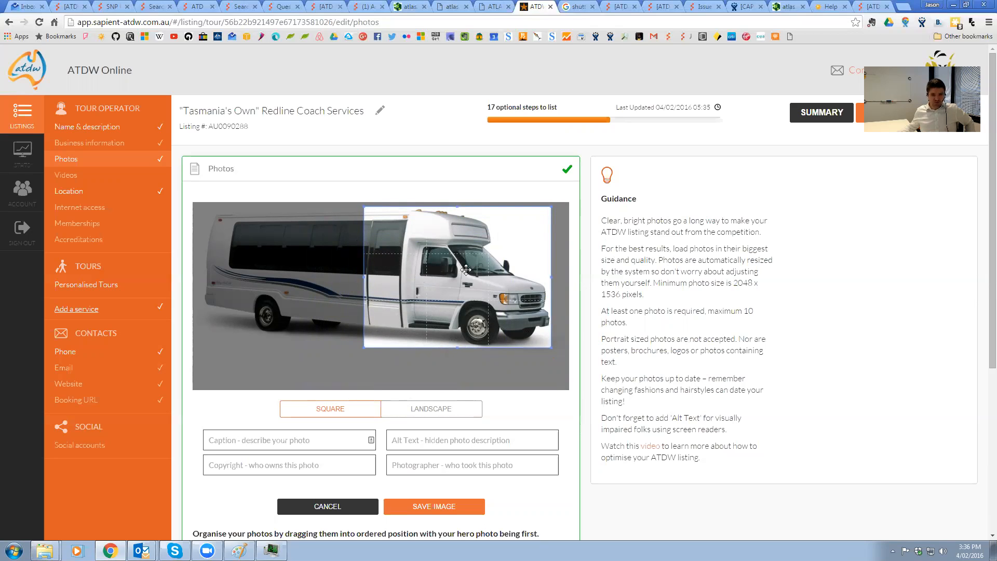
Switch to a landscape crop and frame it around the bus front
{"action": "left_click", "coordinate": [431, 408]}
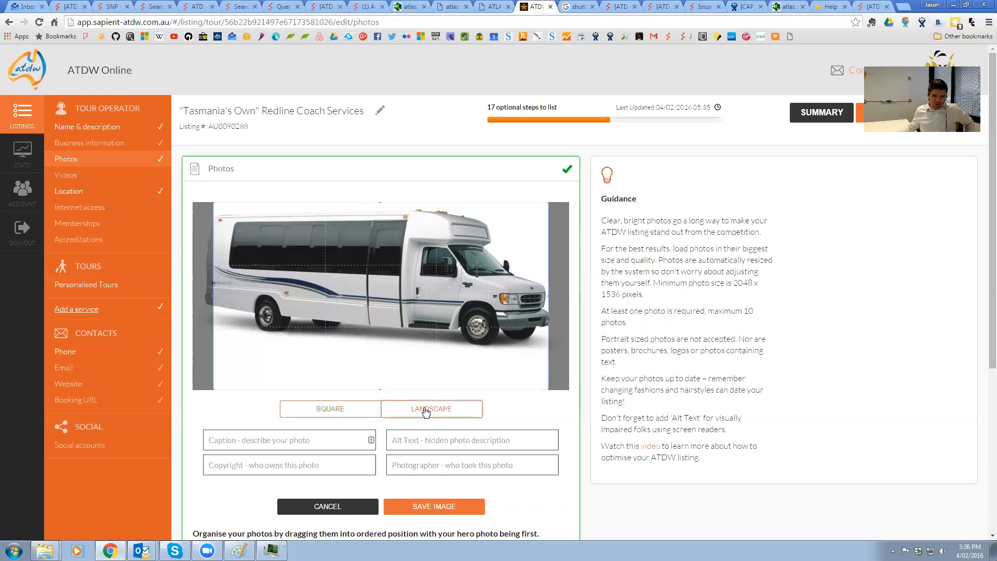
{"action": "left_click_drag", "start_coordinate": [548, 203], "coordinate": [498, 250]}
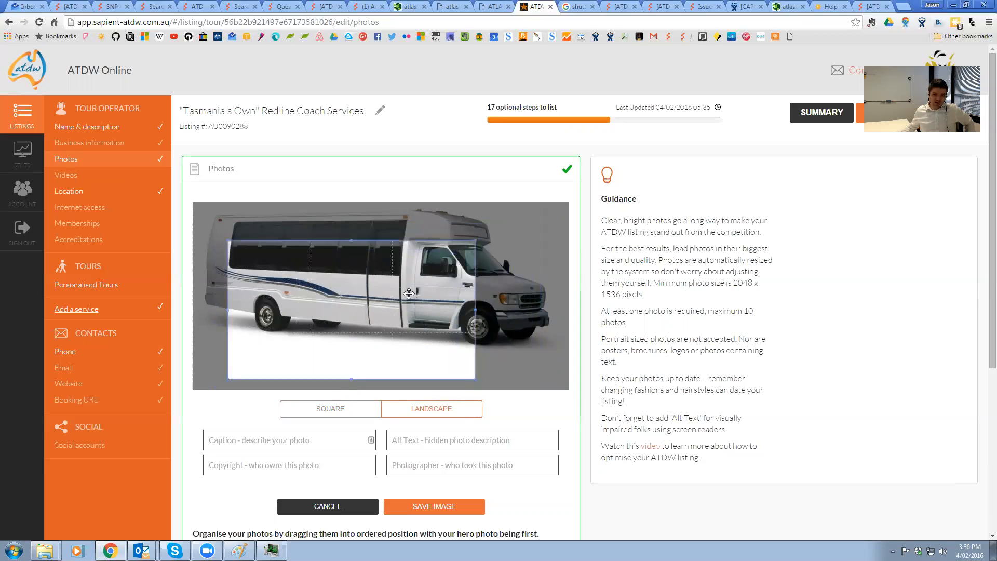
{"action": "left_click_drag", "start_coordinate": [409, 294], "coordinate": [492, 262]}
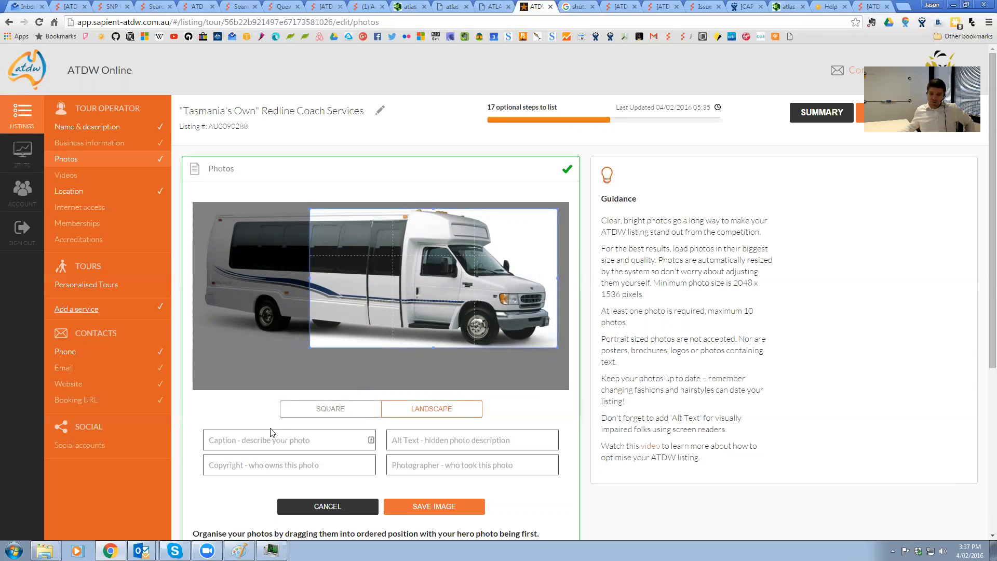
{"action": "scroll", "coordinate": [270, 431], "scroll_direction": "down", "scroll_amount": 1}
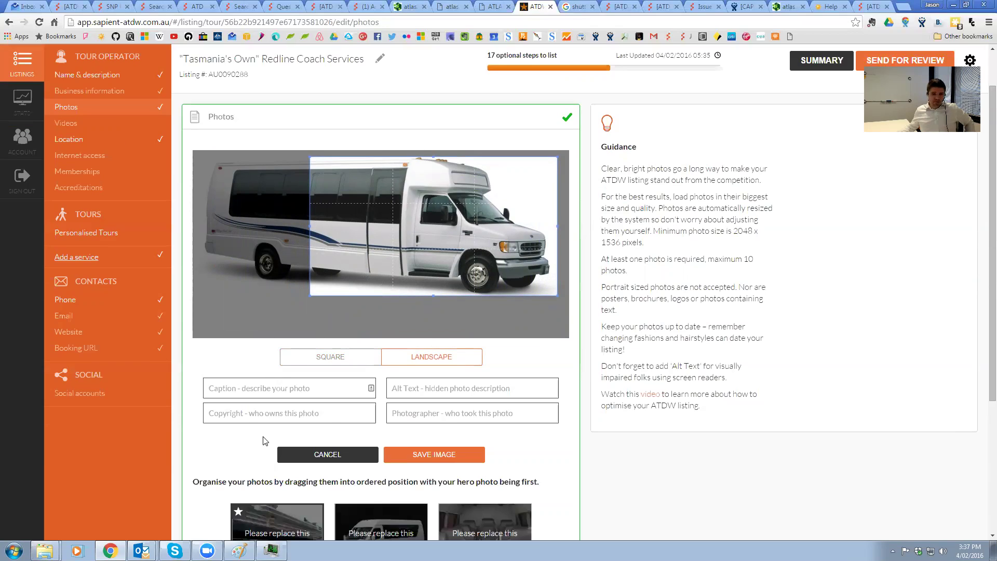
Visit the Caption and Alt Text fields, then save the cropped photo to the listing
{"action": "left_click", "coordinate": [226, 388]}
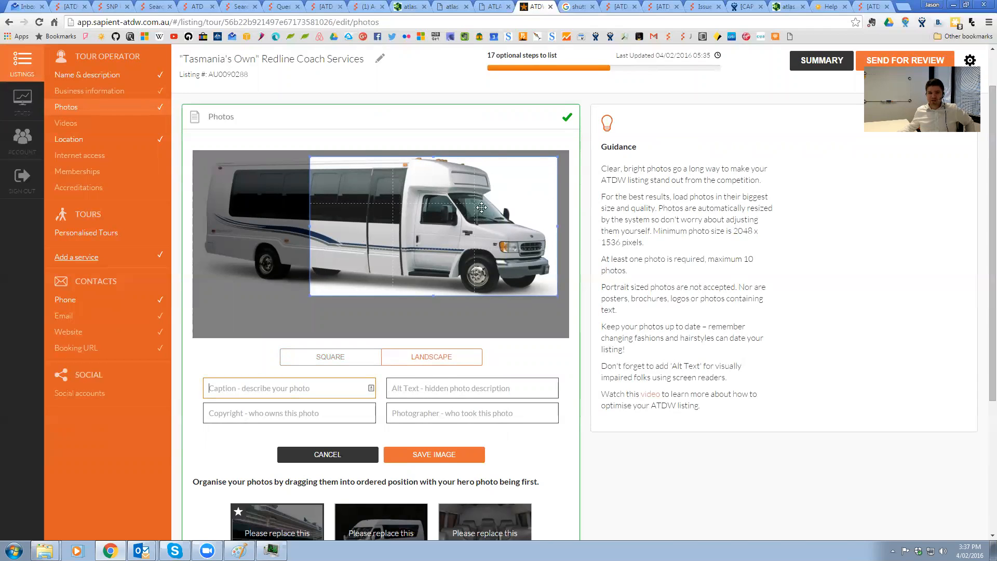
{"action": "left_click", "coordinate": [411, 388]}
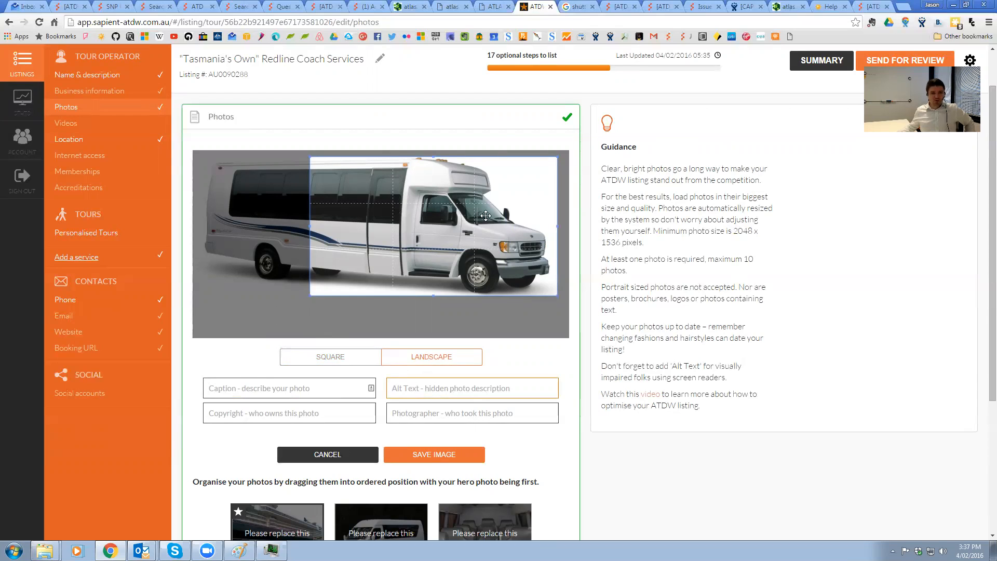
{"action": "left_click", "coordinate": [431, 456]}
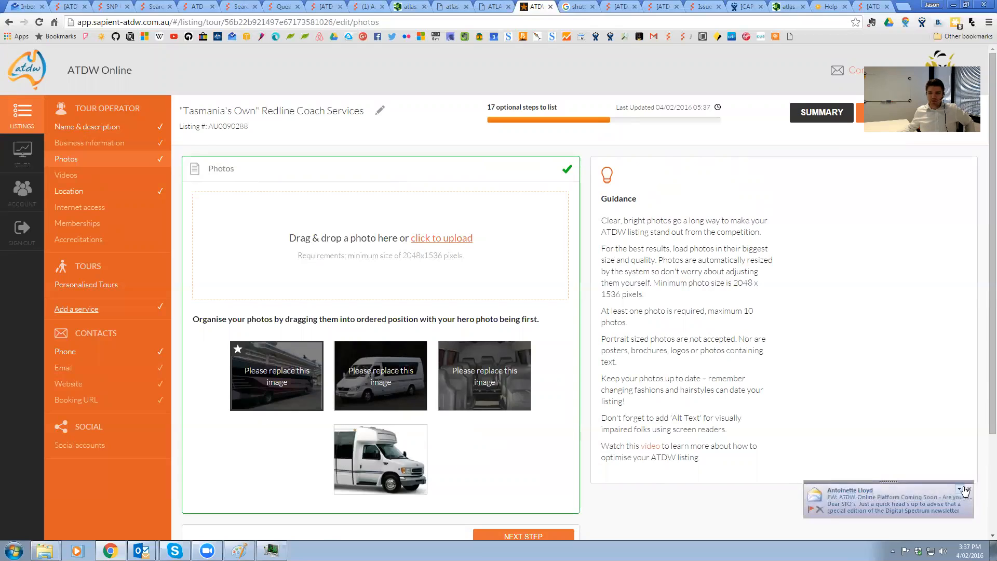
Submit the Redline Coach Services listing for review and reach the confirmation page
{"action": "left_click", "coordinate": [968, 490]}
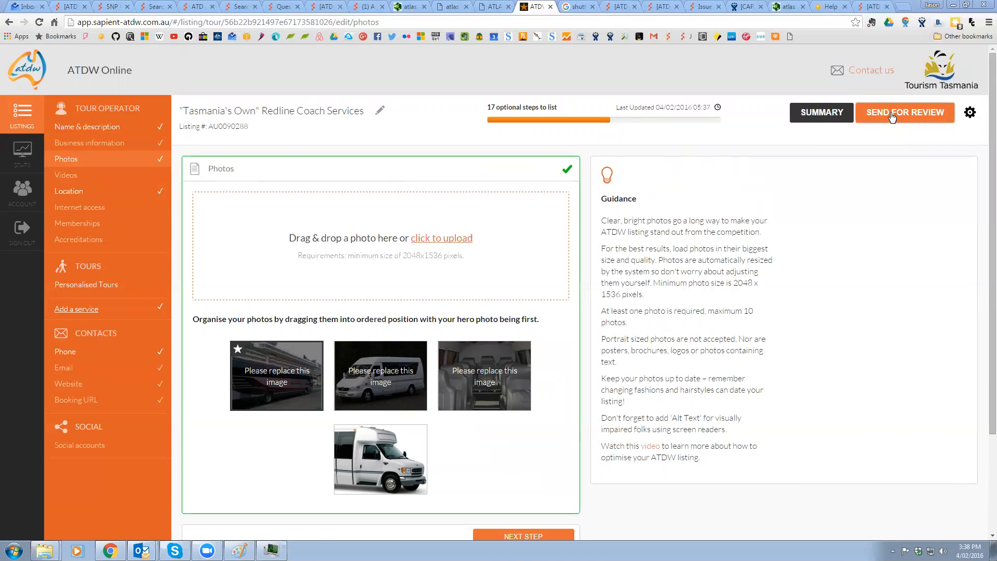
{"action": "left_click", "coordinate": [894, 117]}
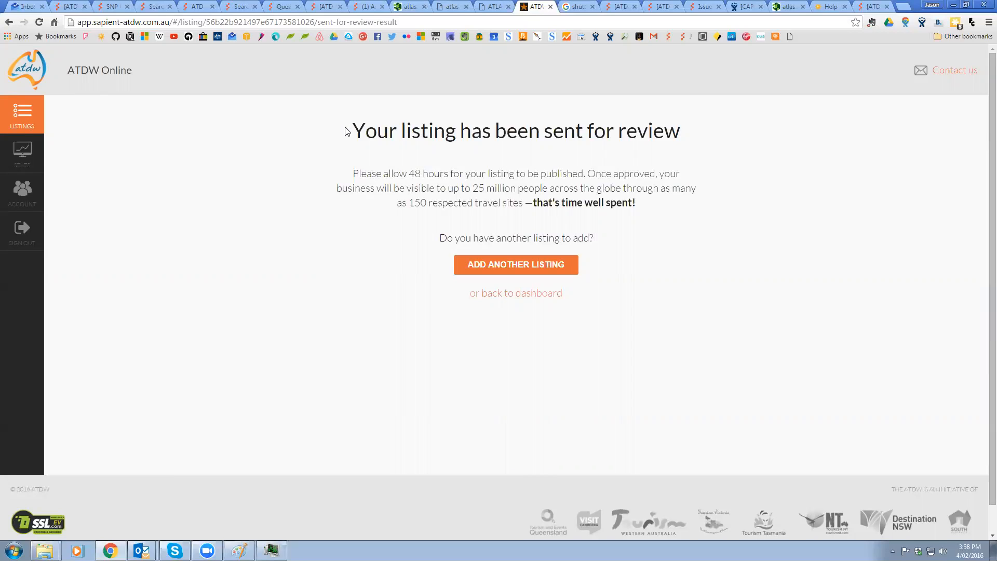
{"action": "left_click_drag", "start_coordinate": [353, 130], "coordinate": [680, 122]}
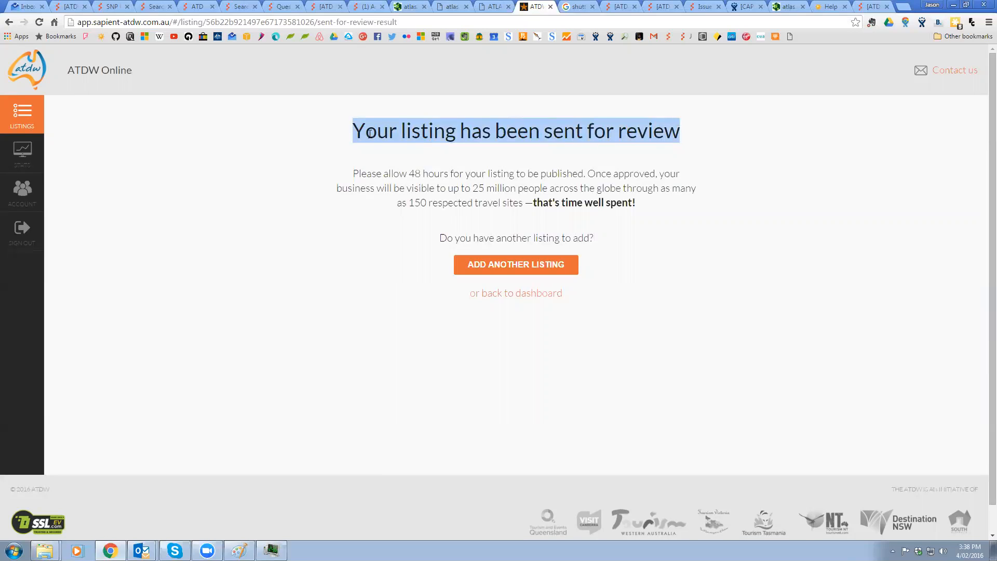
{"action": "left_click", "coordinate": [563, 136]}
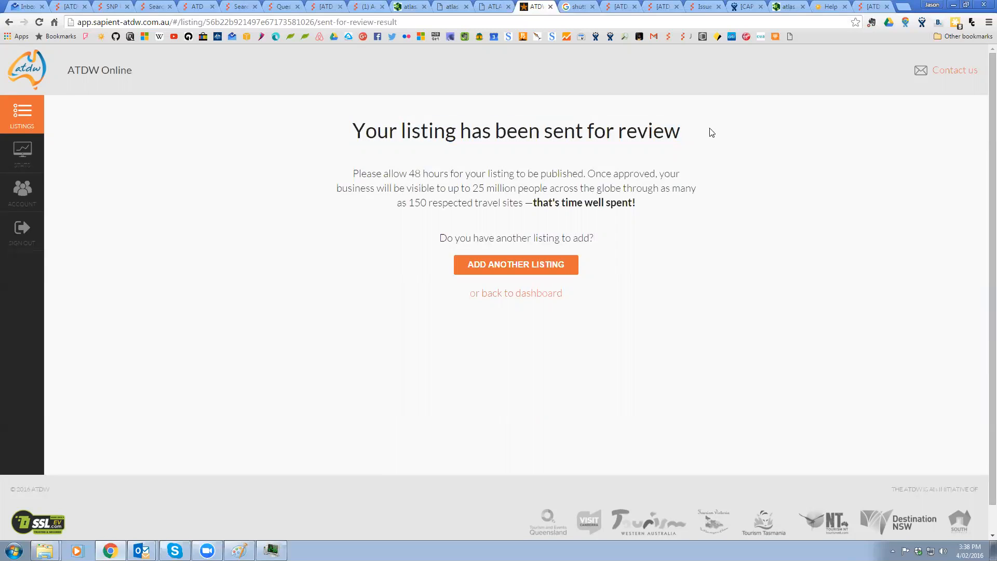